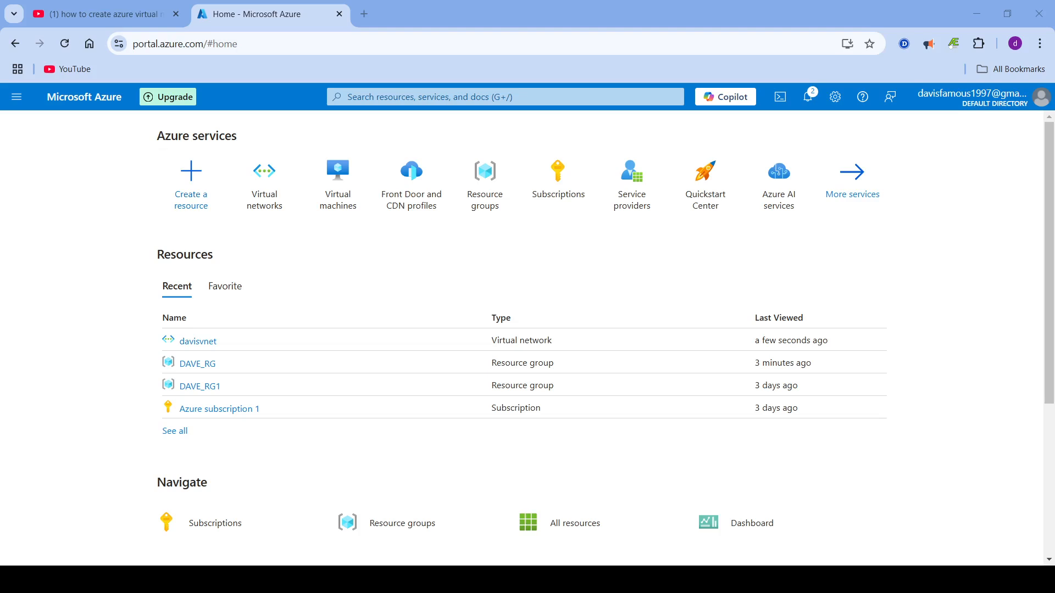
- Search for the Virtual networks service, open it, and start creating a new virtual network
left_click(459, 102)
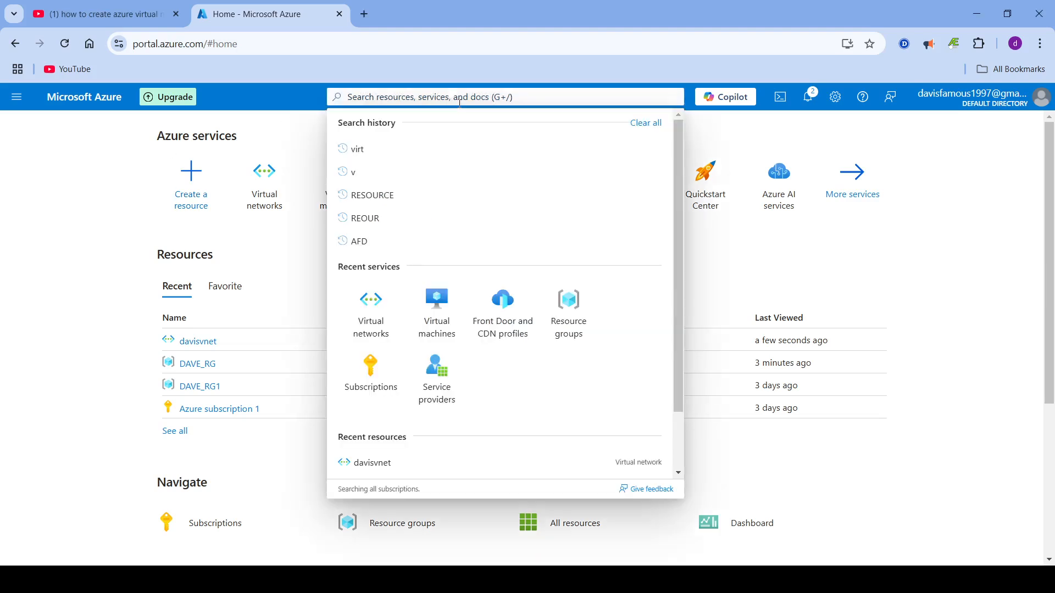
type("virt")
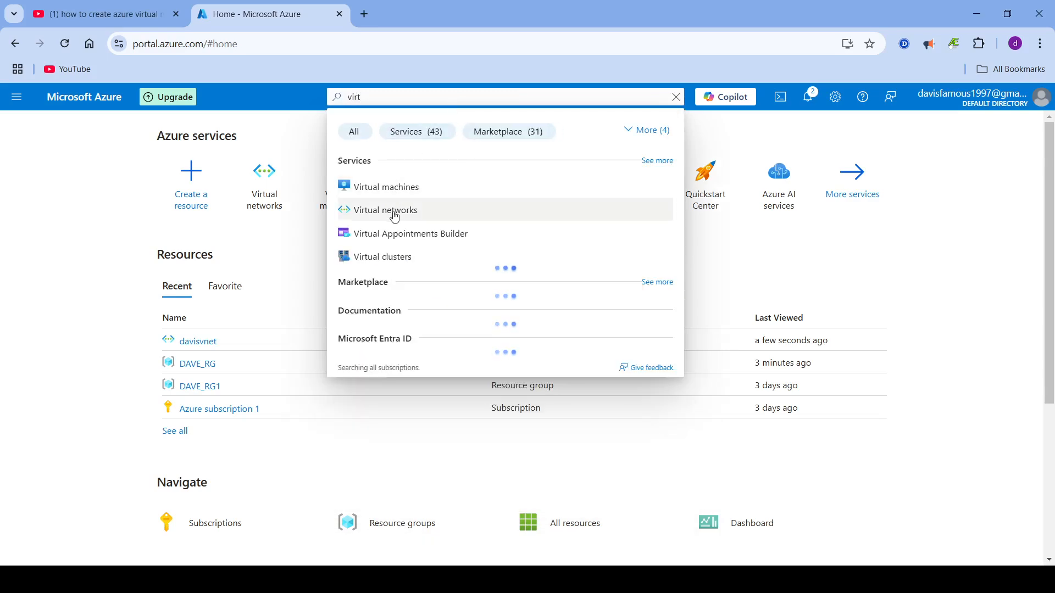
left_click(394, 216)
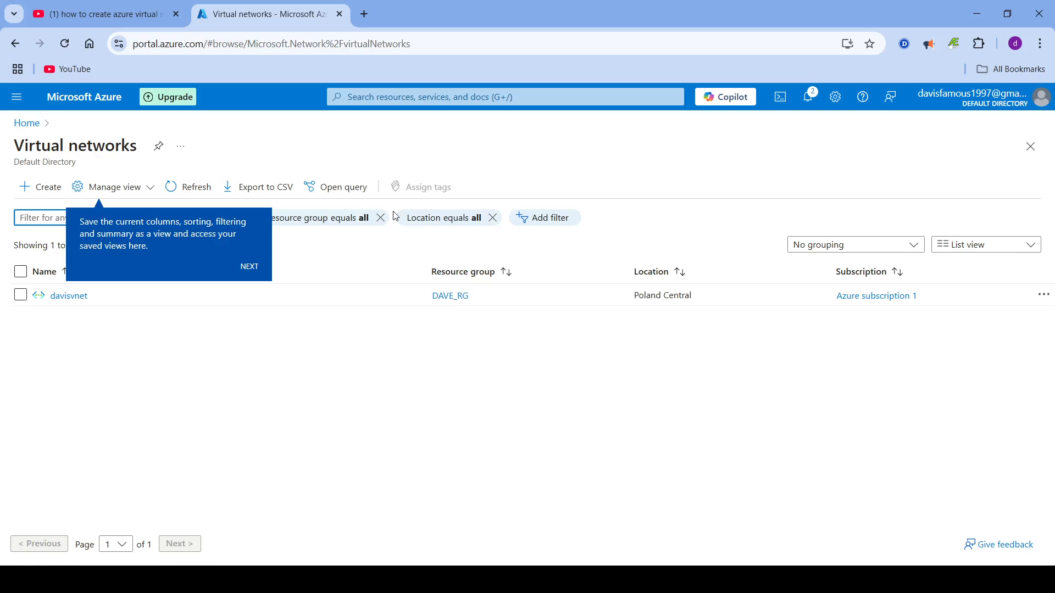
left_click(50, 321)
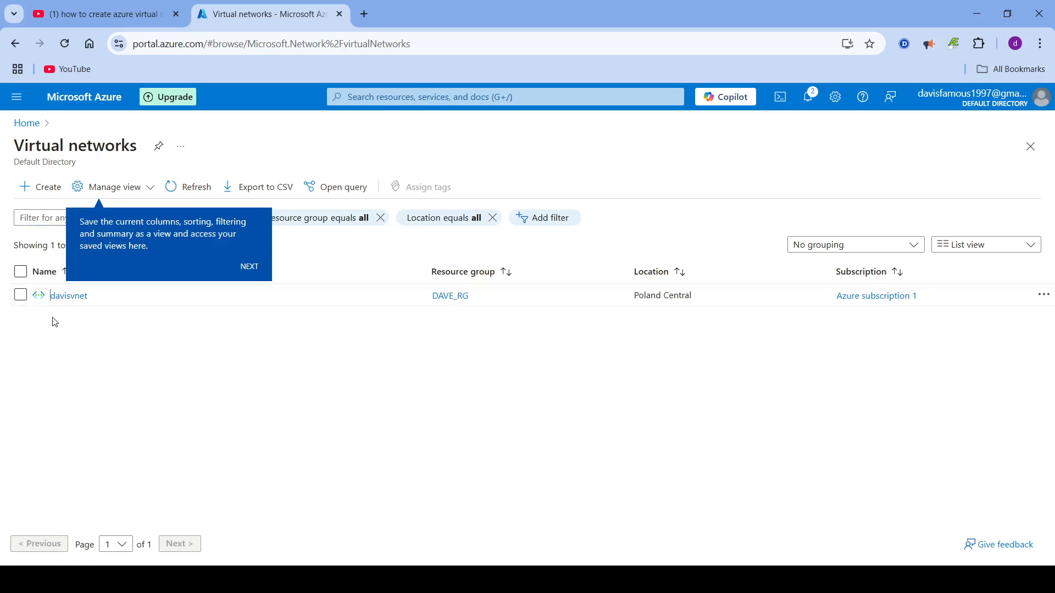
left_click(49, 190)
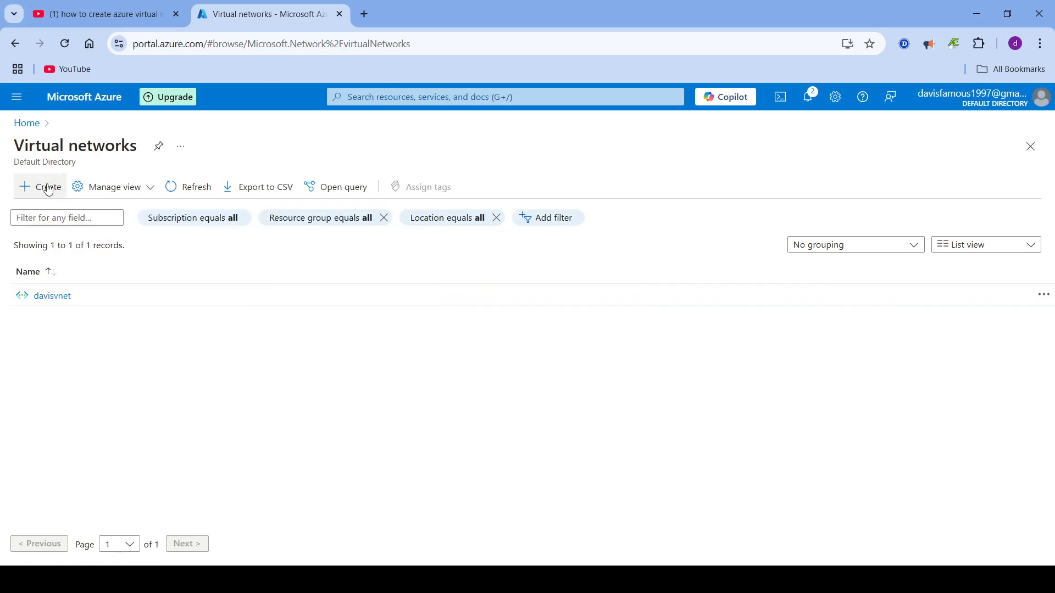
left_click(45, 186)
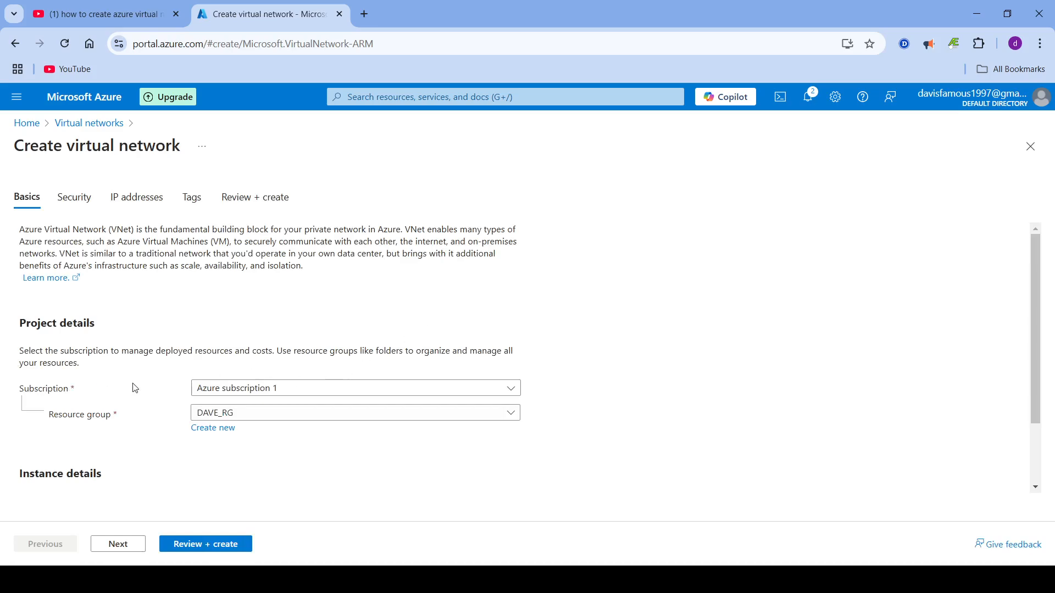
- Assign the new virtual network to Azure subscription 1 and the resource group DAVE_RG
left_click(329, 394)
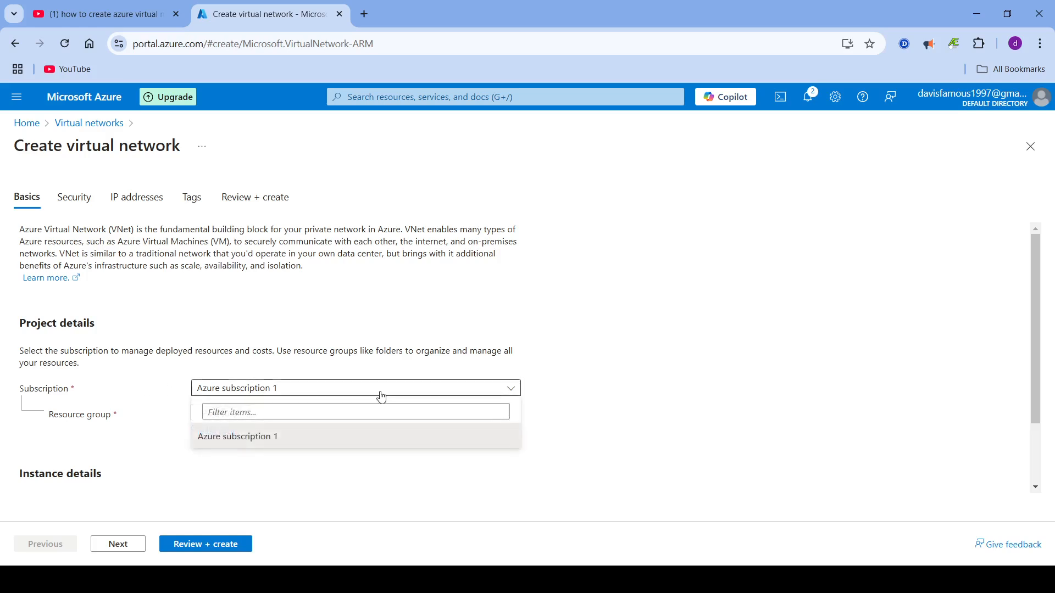
left_click(563, 362)
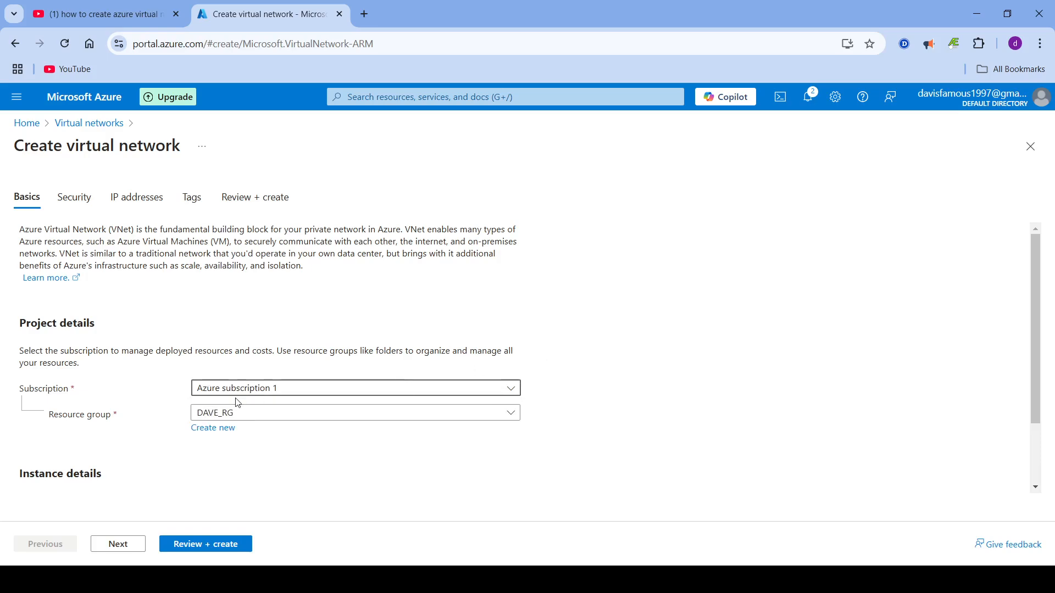
left_click(321, 420)
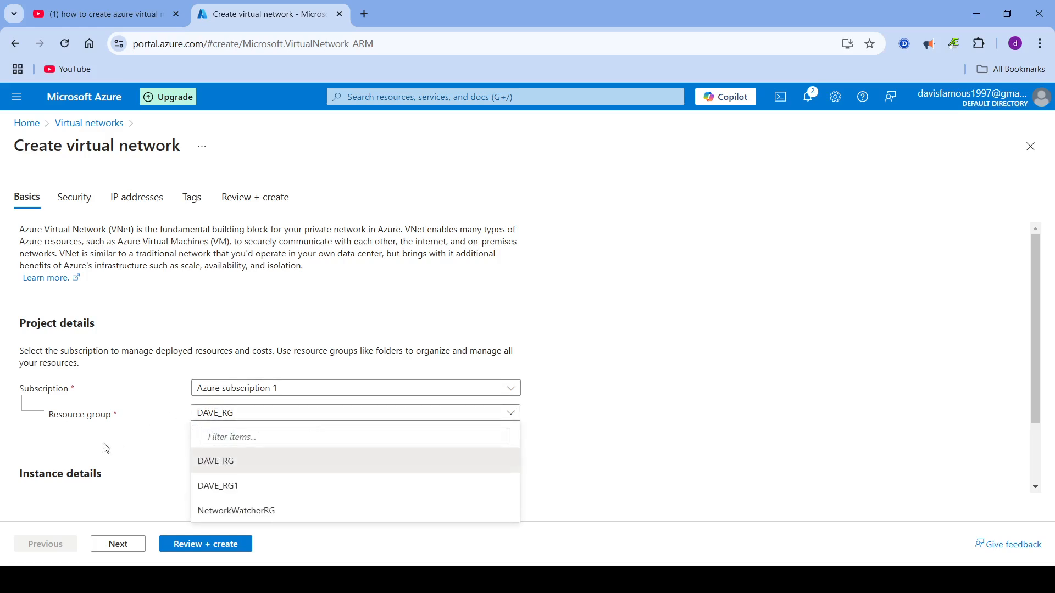
left_click(223, 466)
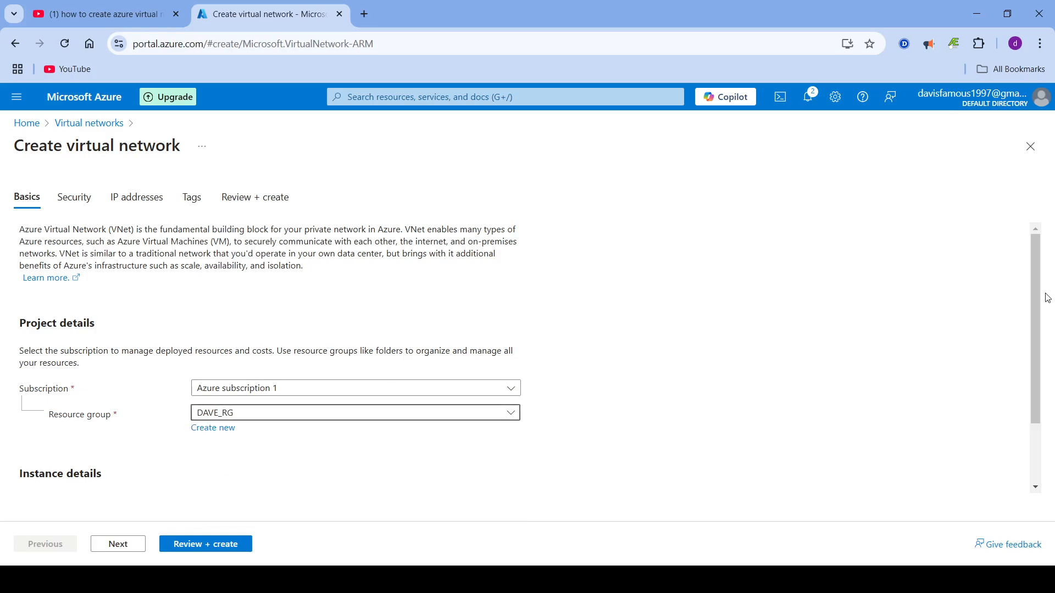
- Name the virtual network davevnet in the instance details and continue to the security settings
scroll(1041, 298, "down", 1)
left_click_drag(1042, 299, 1043, 353)
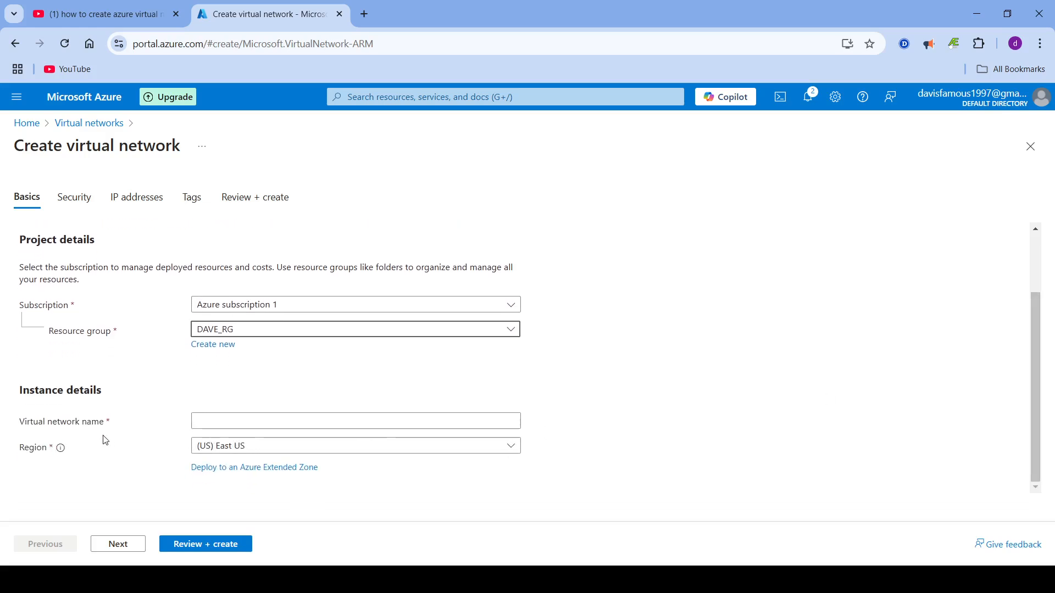
left_click(210, 421)
type("dave")
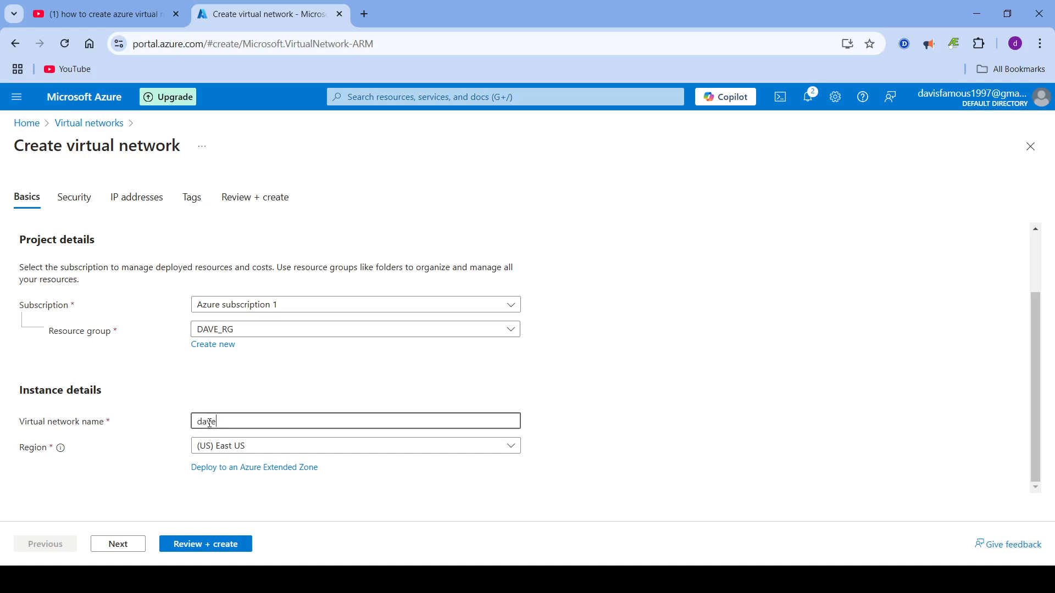
type("vnet")
left_click(118, 545)
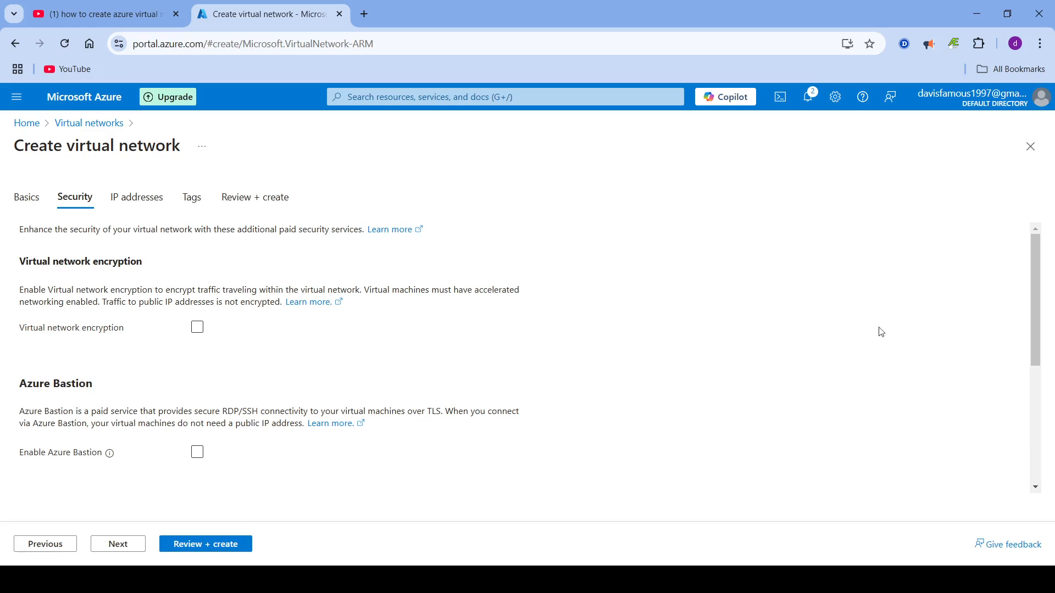
- Review the optional security services: virtual network encryption, Azure Bastion, Azure Firewall and DDoS Network Protection
left_click_drag(1038, 262, 1038, 284)
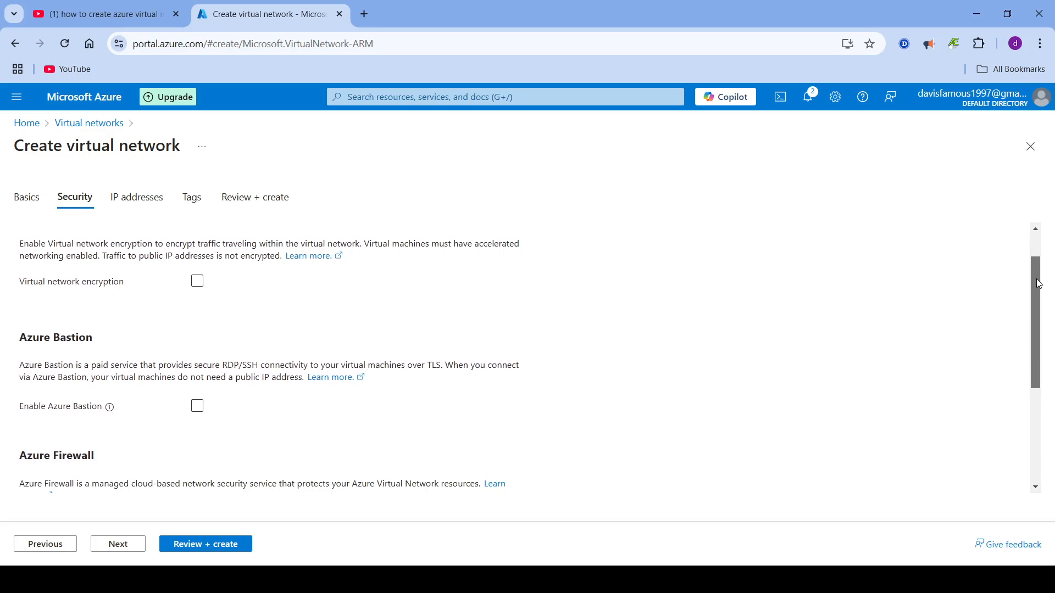
left_click_drag(1039, 283, 1028, 352)
double_click(1035, 323)
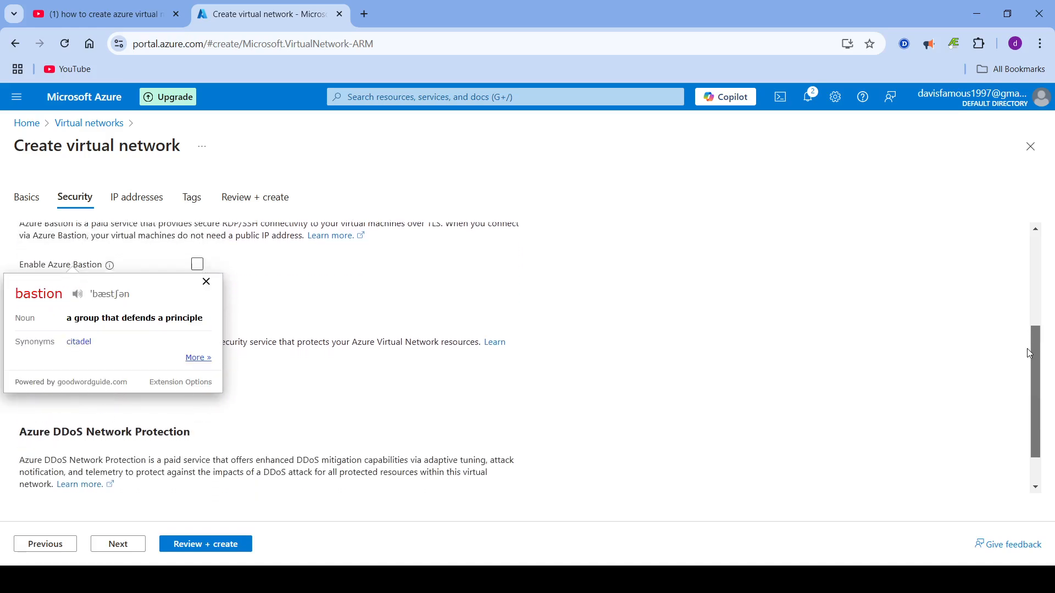
left_click(753, 377)
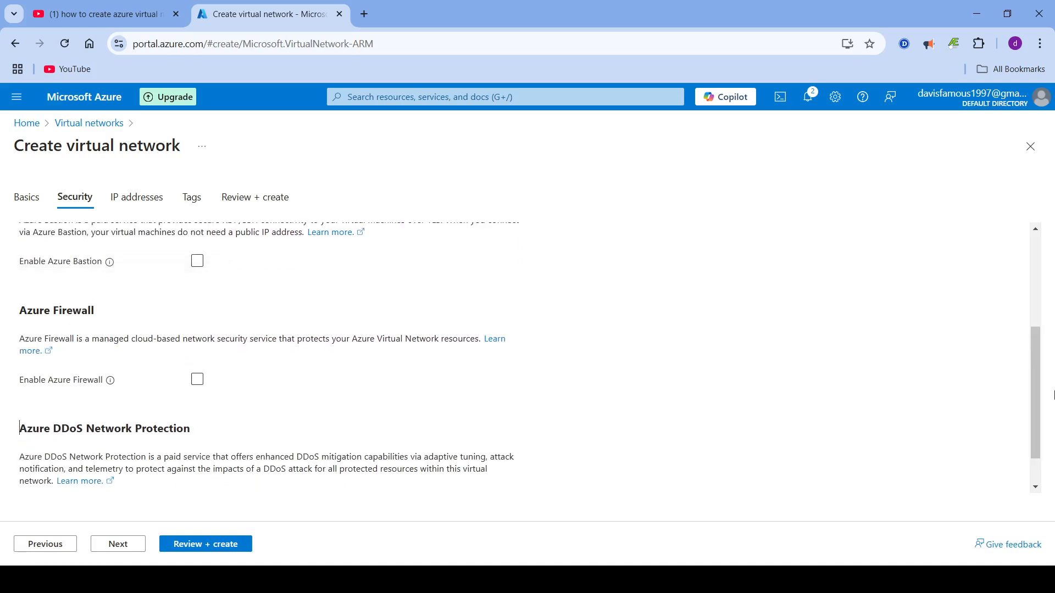
left_click_drag(1033, 384, 753, 347)
double_click(1033, 408)
left_click(748, 346)
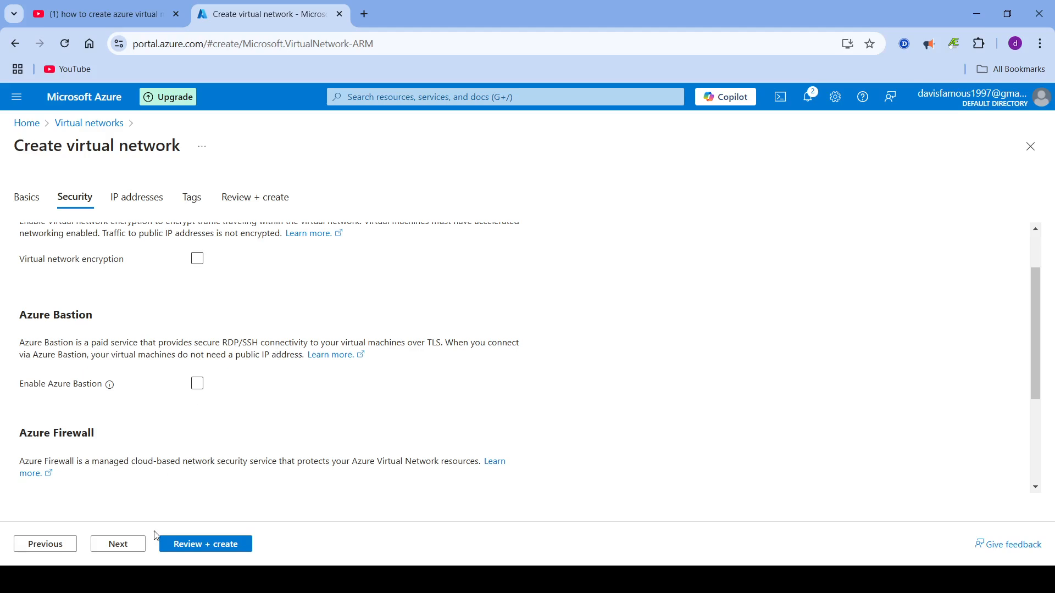
- Continue to the IP address settings and set the virtual network's IPv4 address space to 10.1.0.0
left_click(137, 556)
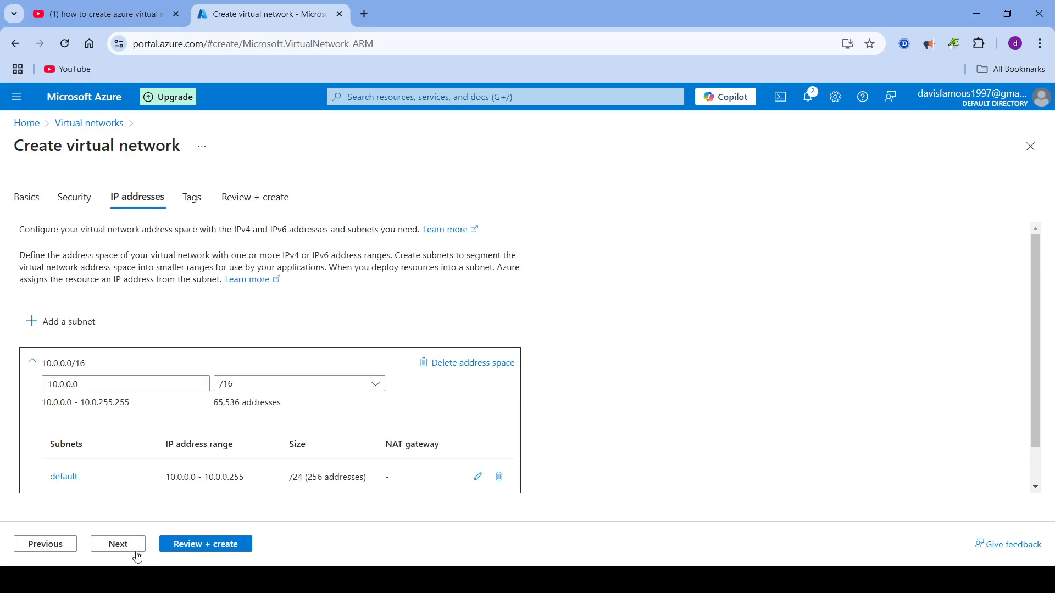
left_click(61, 380)
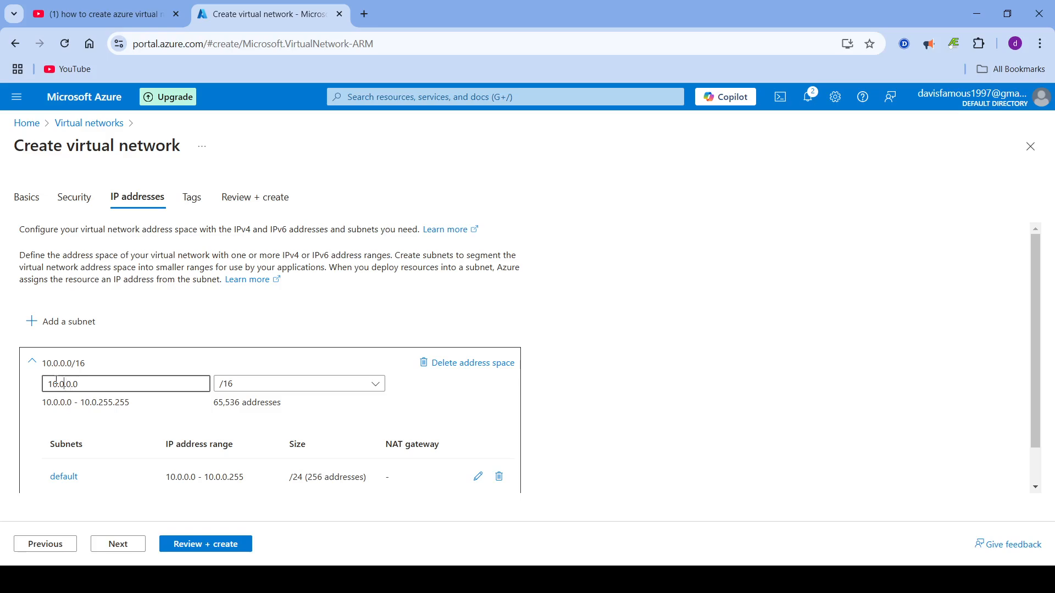
type("1")
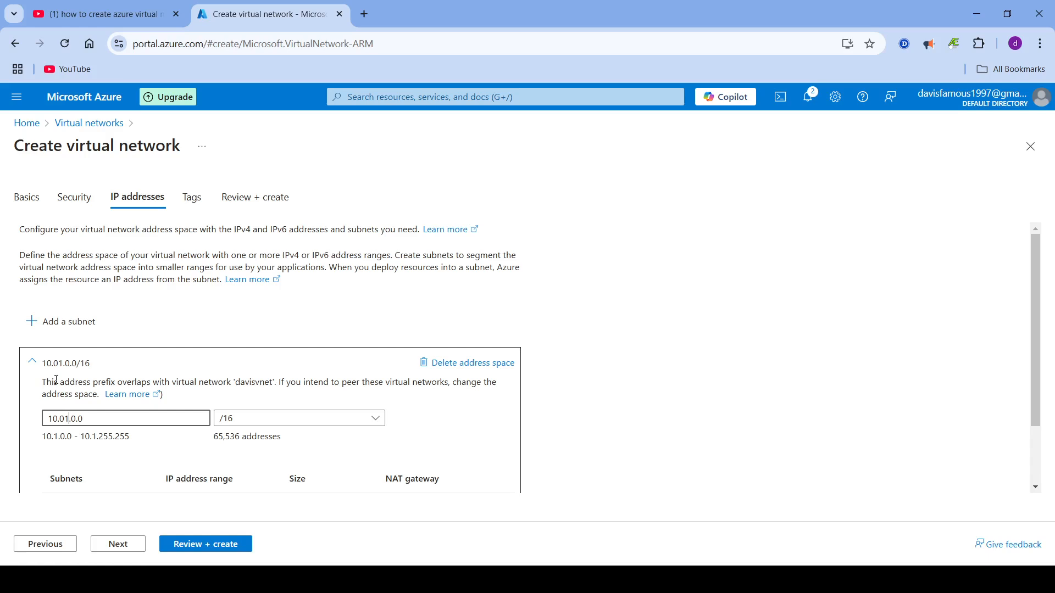
key("Left")
key("BackSpace")
left_click_drag(1033, 295, 1028, 364)
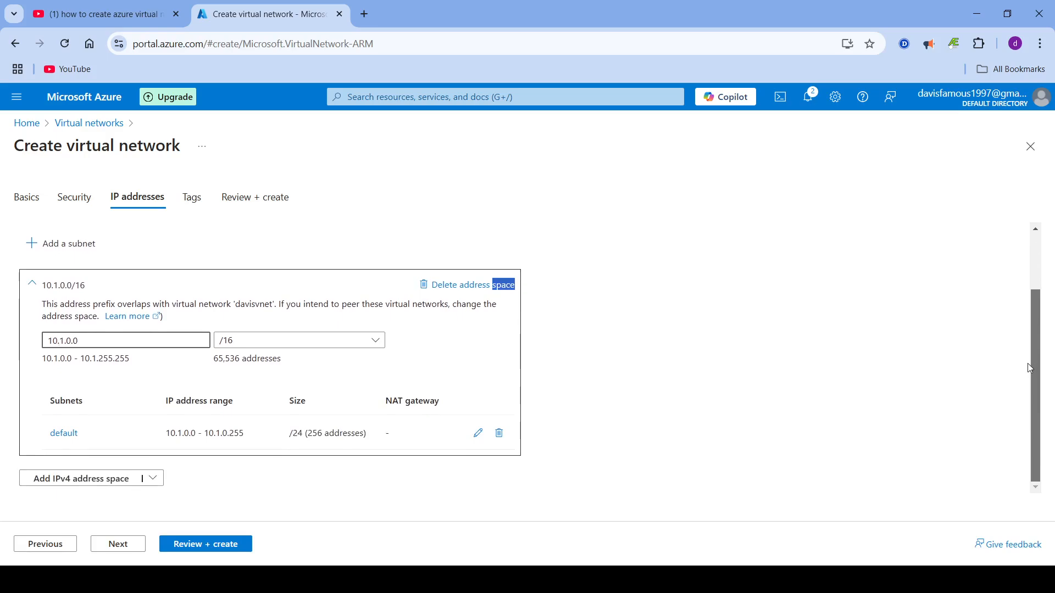
left_click(322, 494)
left_click(478, 434)
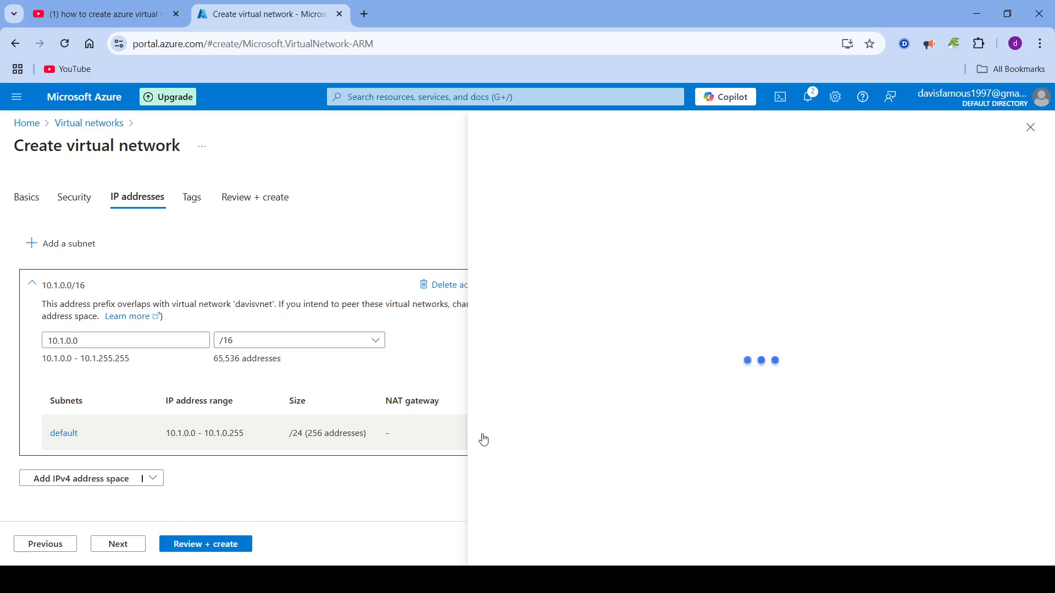
left_click(1031, 128)
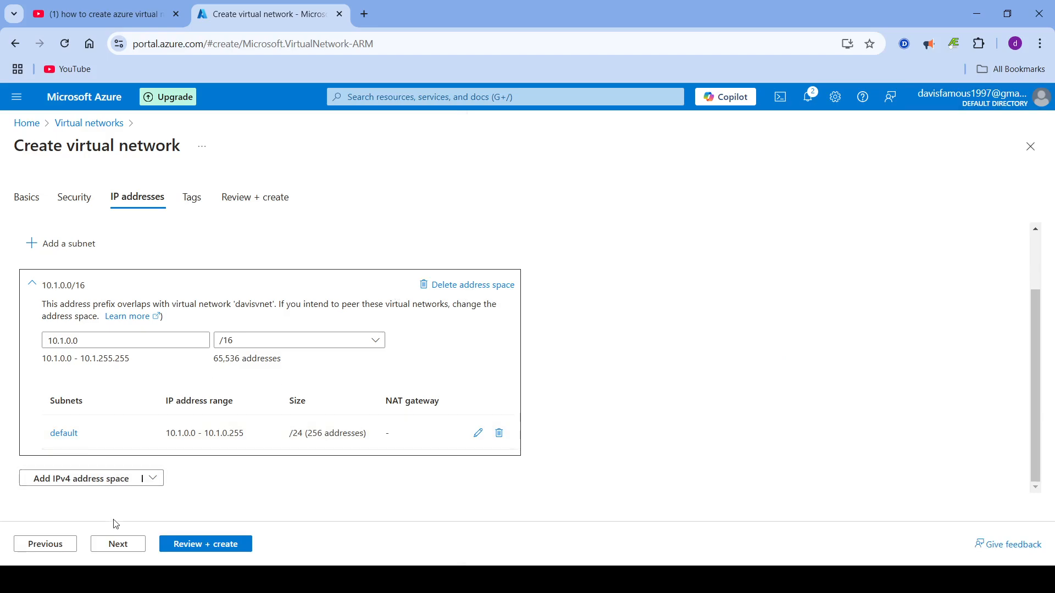
- Skip the tags, proceed to the final review, and create the virtual network
left_click(117, 544)
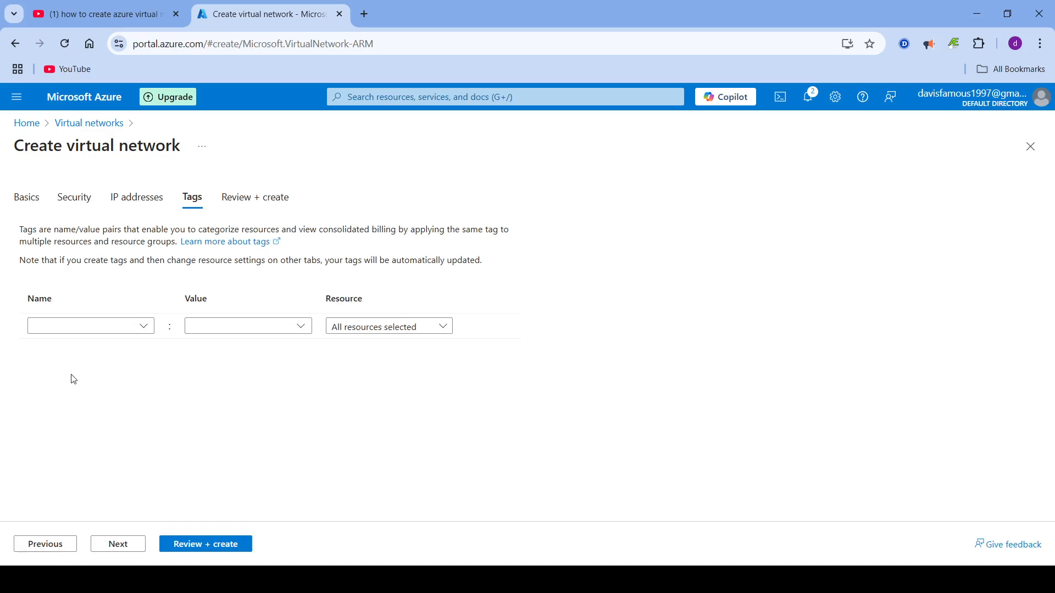
left_click(133, 549)
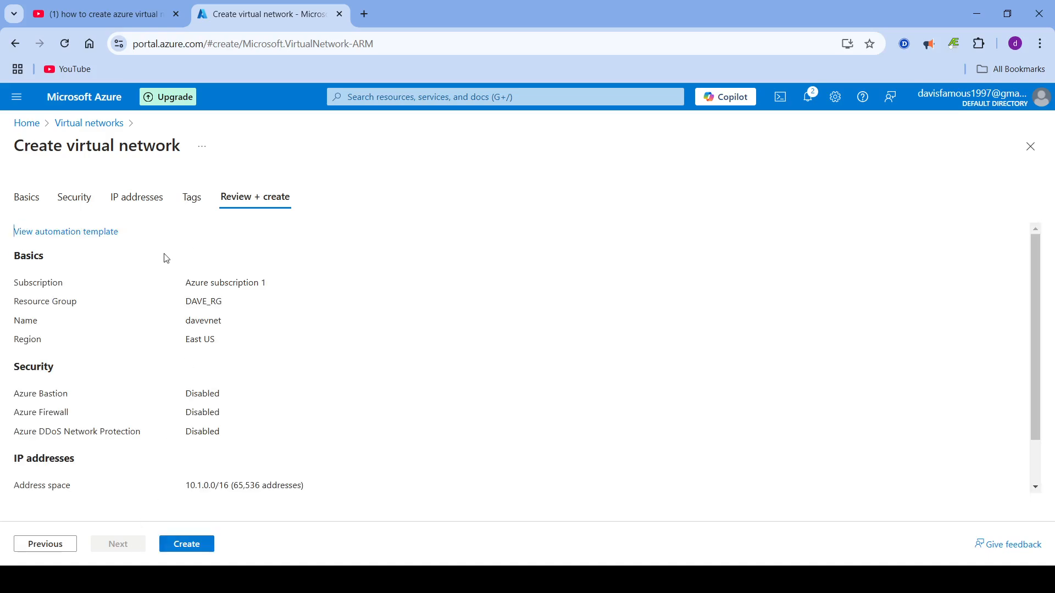
left_click(194, 550)
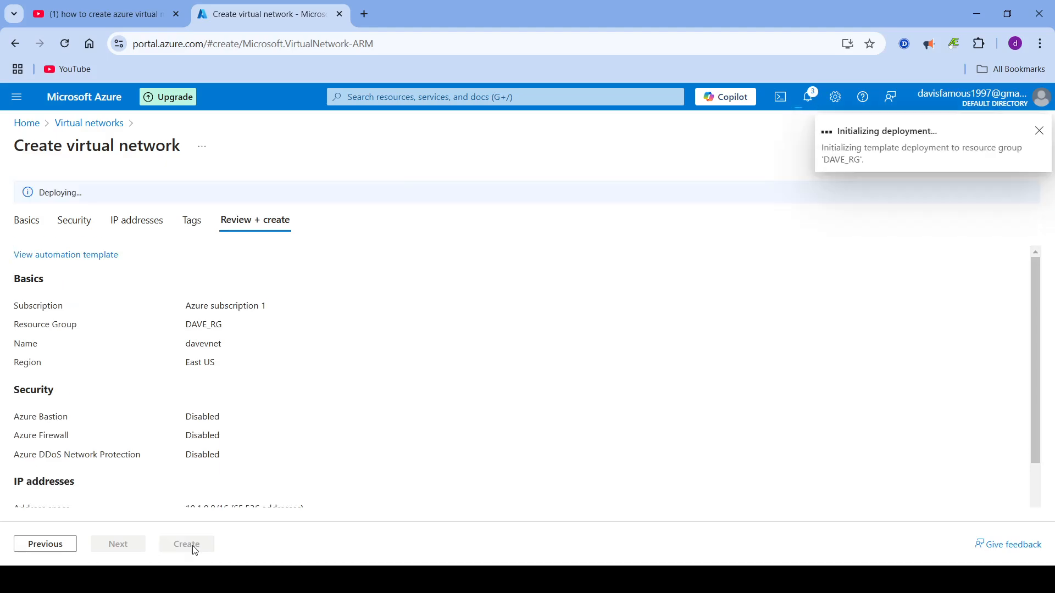